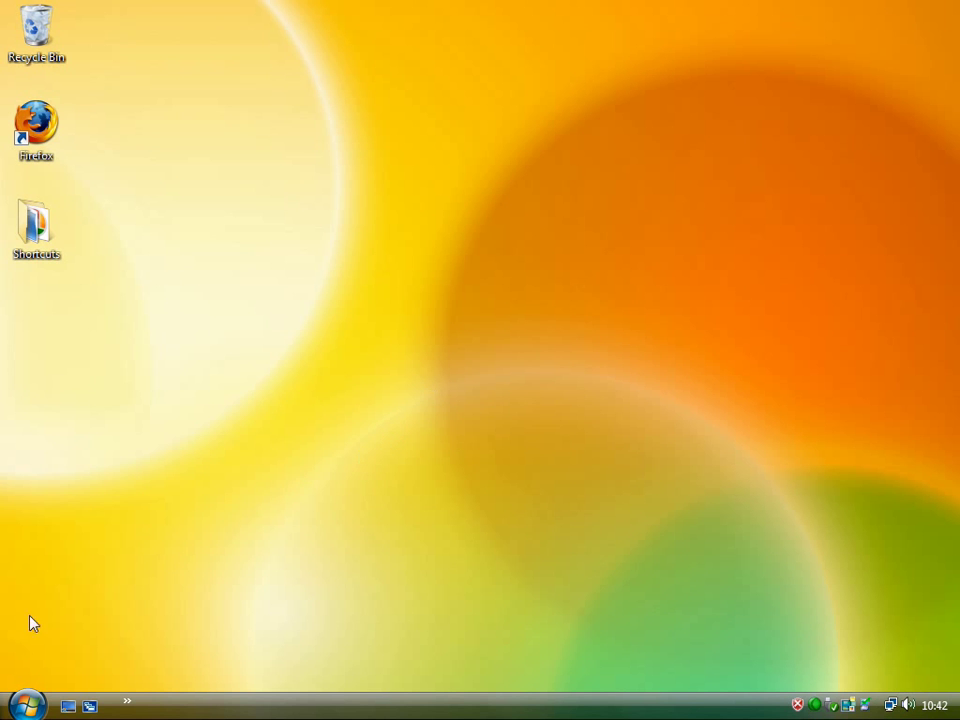
- Open the PC Answers user folder and look through its contents
{"action": "left_click", "coordinate": [26, 704]}
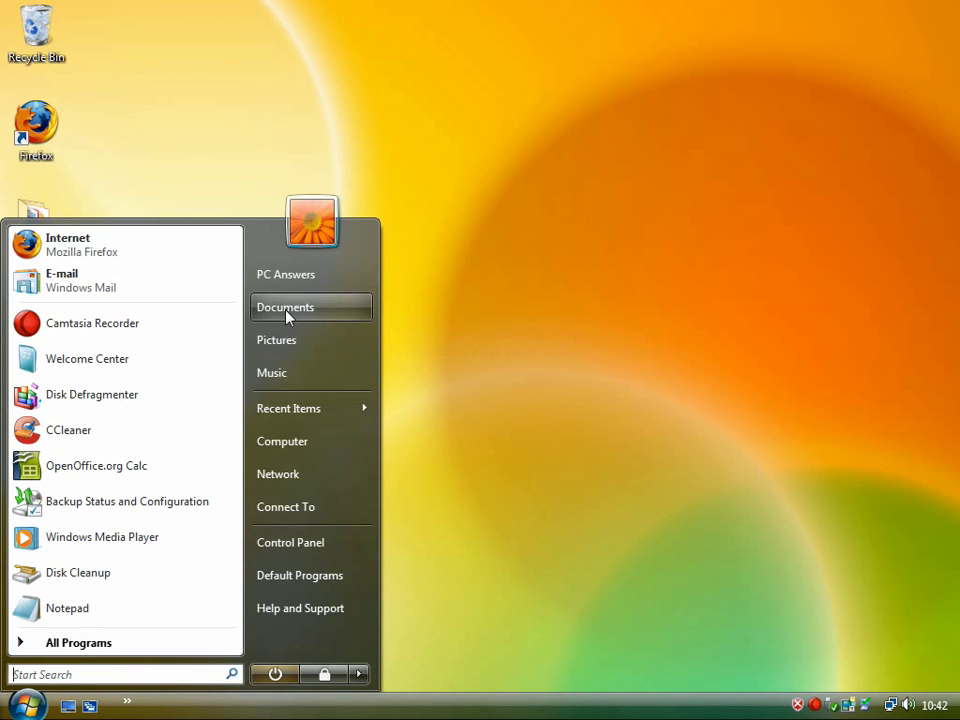
{"action": "left_click", "coordinate": [298, 277]}
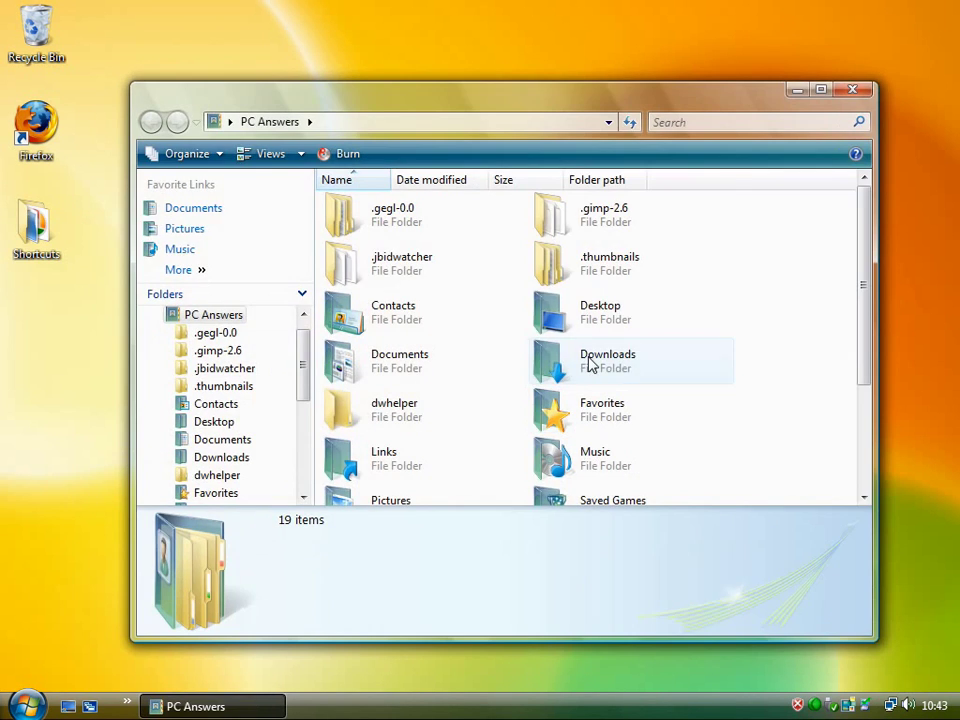
{"action": "scroll", "coordinate": [654, 388], "scroll_direction": "down", "scroll_amount": 3}
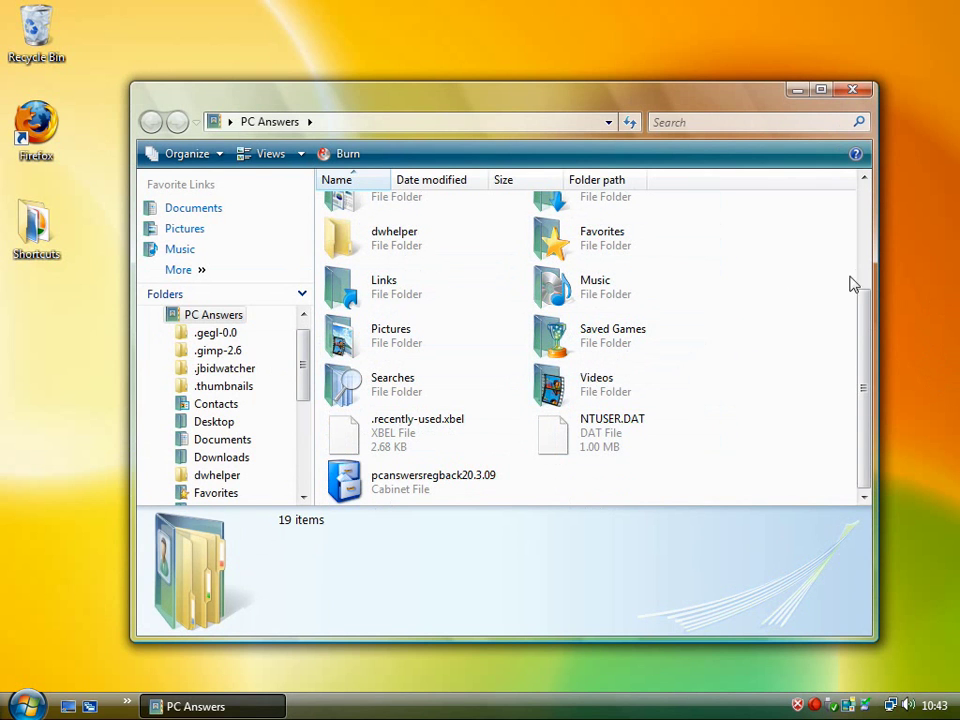
- Browse the network to the PC0457 computer and view the folders in its shared Users folder
{"action": "left_click", "coordinate": [22, 706]}
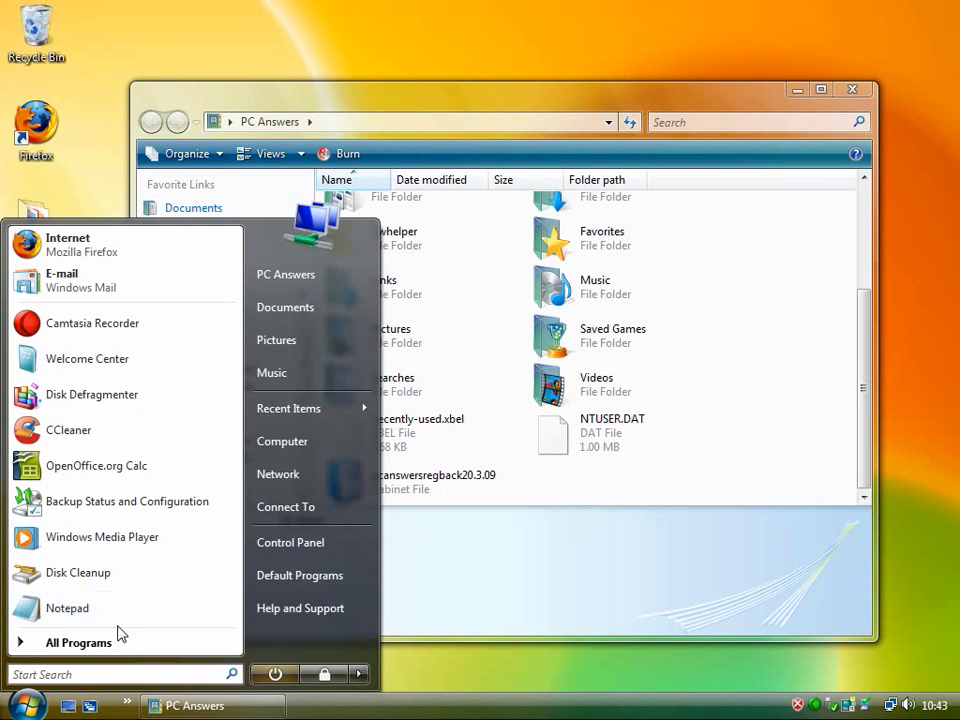
{"action": "left_click", "coordinate": [285, 474]}
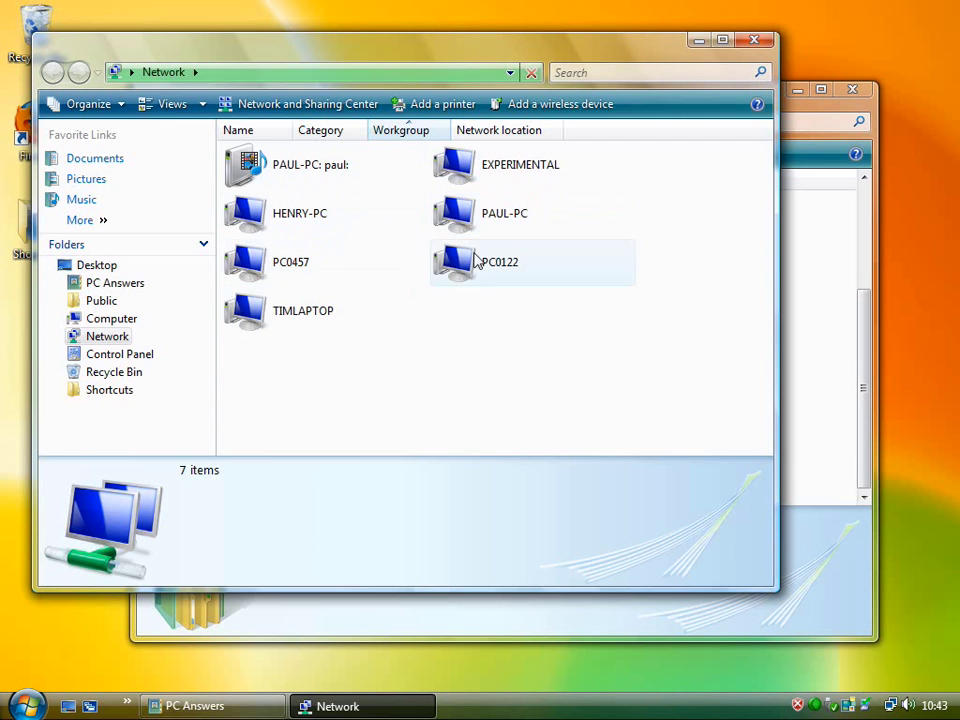
{"action": "double_click", "coordinate": [297, 263]}
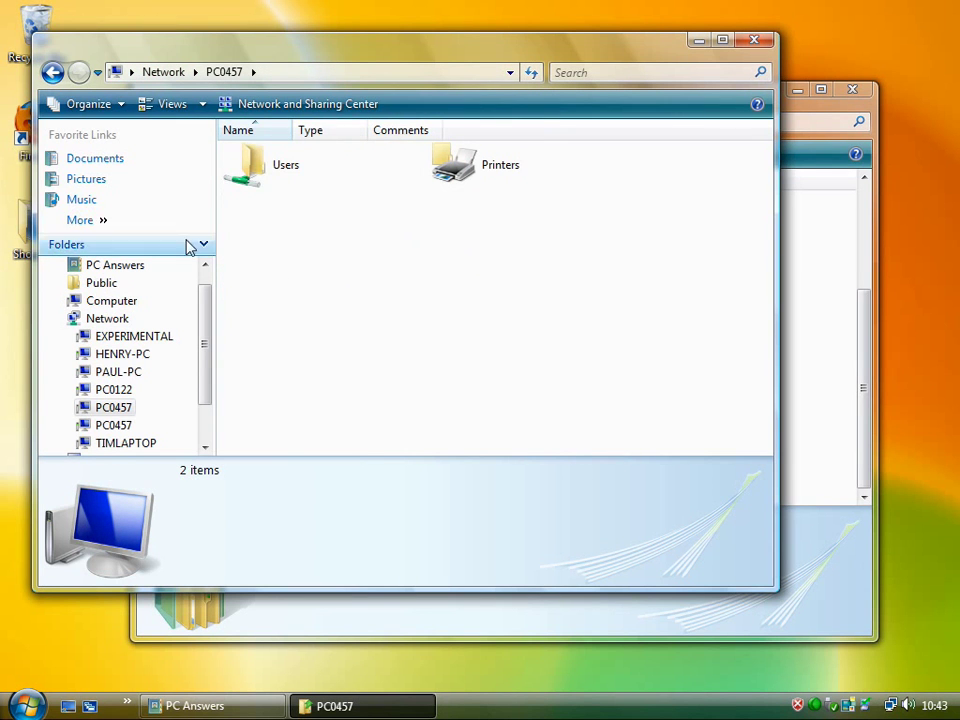
{"action": "double_click", "coordinate": [270, 179]}
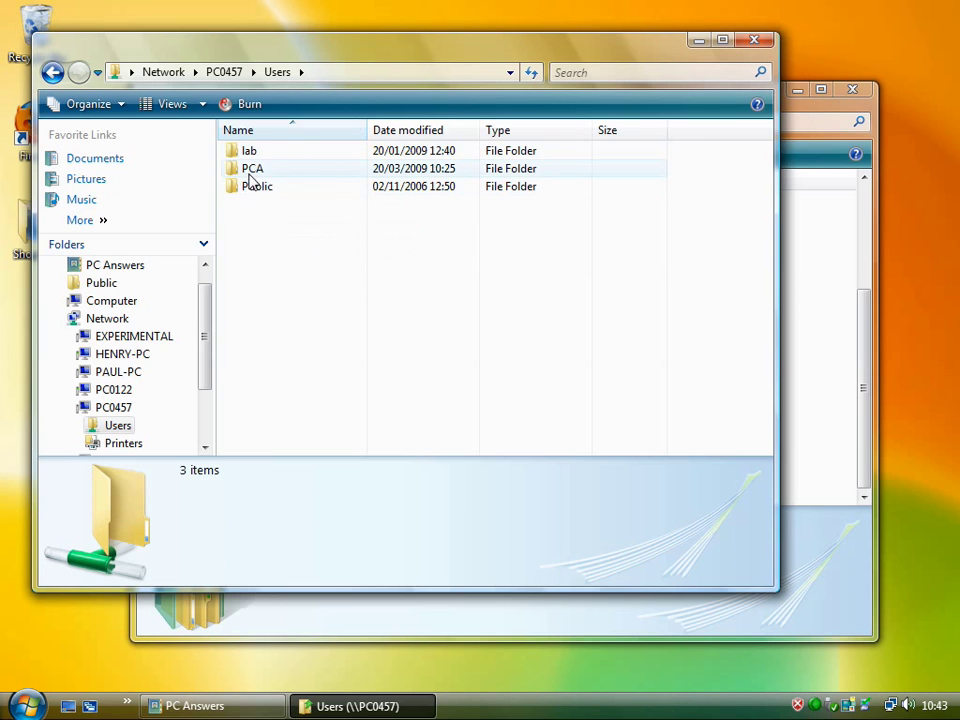
{"action": "mouse_move", "coordinate": [254, 176]}
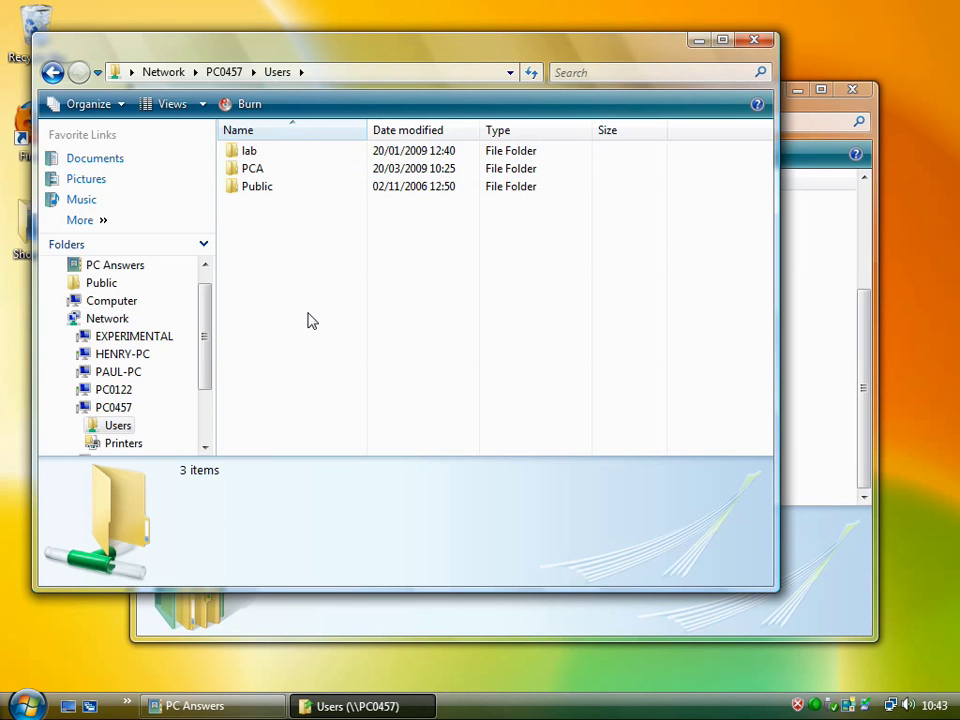
- View the drives listed in Computer and close all three open folder windows
{"action": "left_click", "coordinate": [22, 705]}
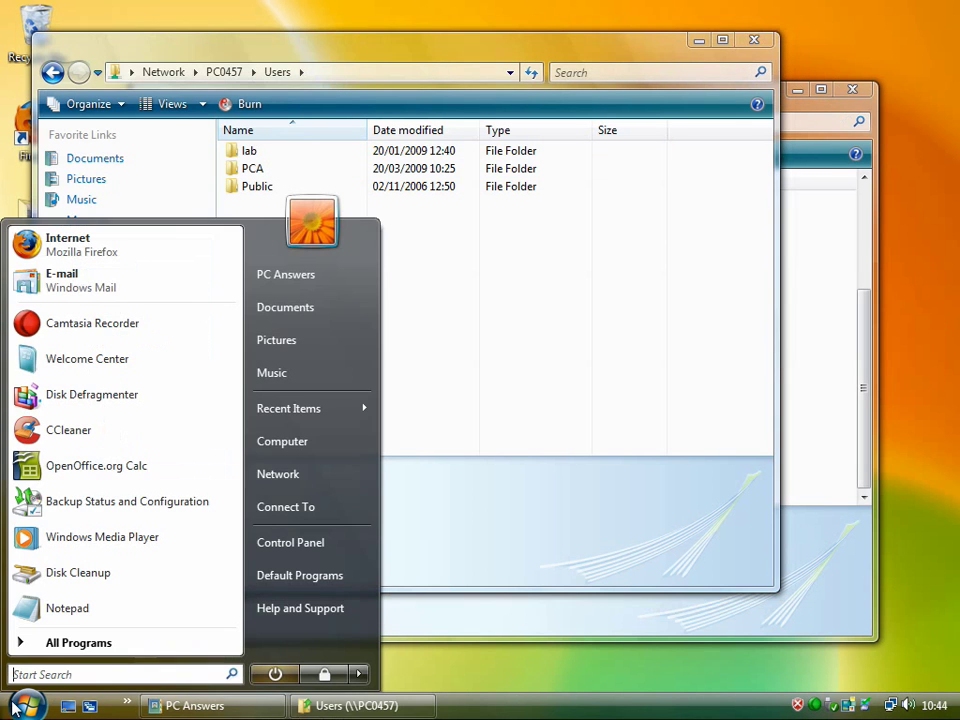
{"action": "left_click", "coordinate": [294, 441]}
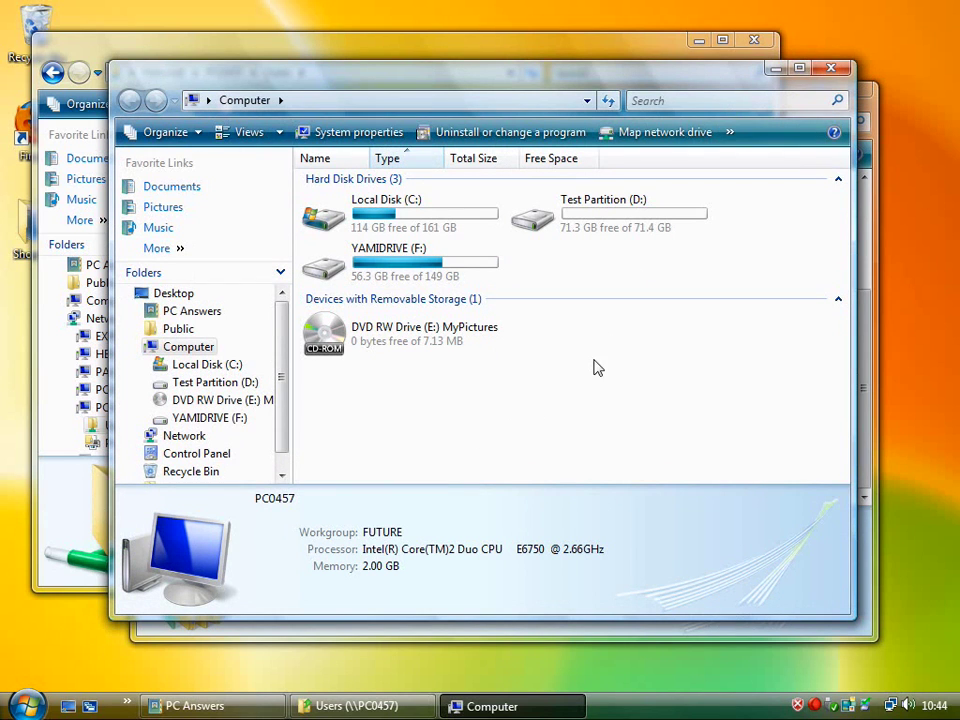
{"action": "left_click", "coordinate": [830, 67]}
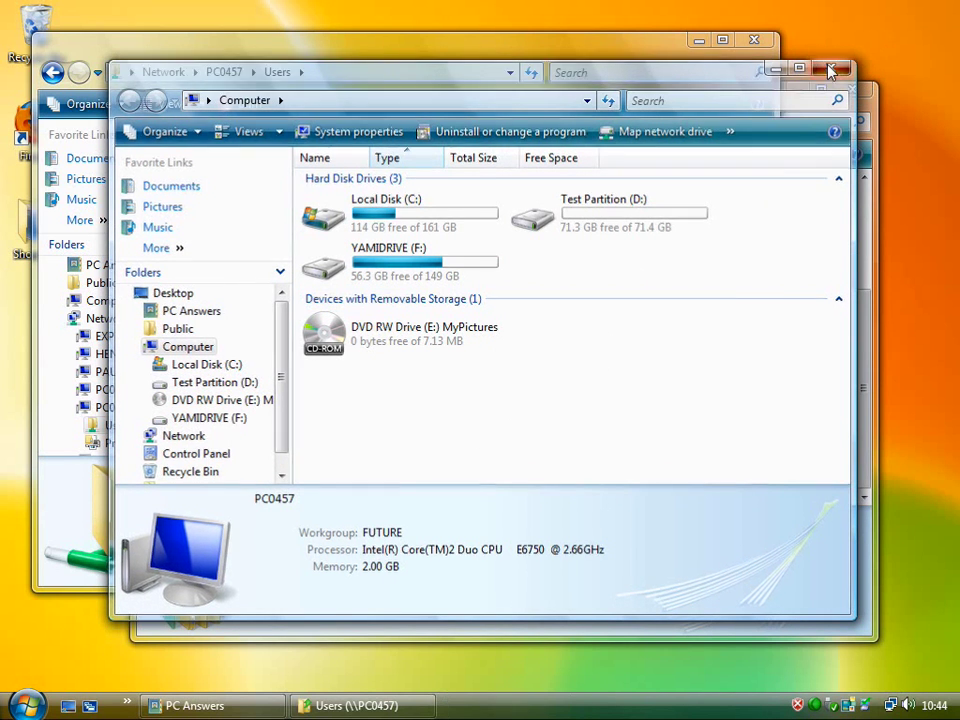
{"action": "left_click", "coordinate": [754, 39]}
{"action": "left_click", "coordinate": [852, 91]}
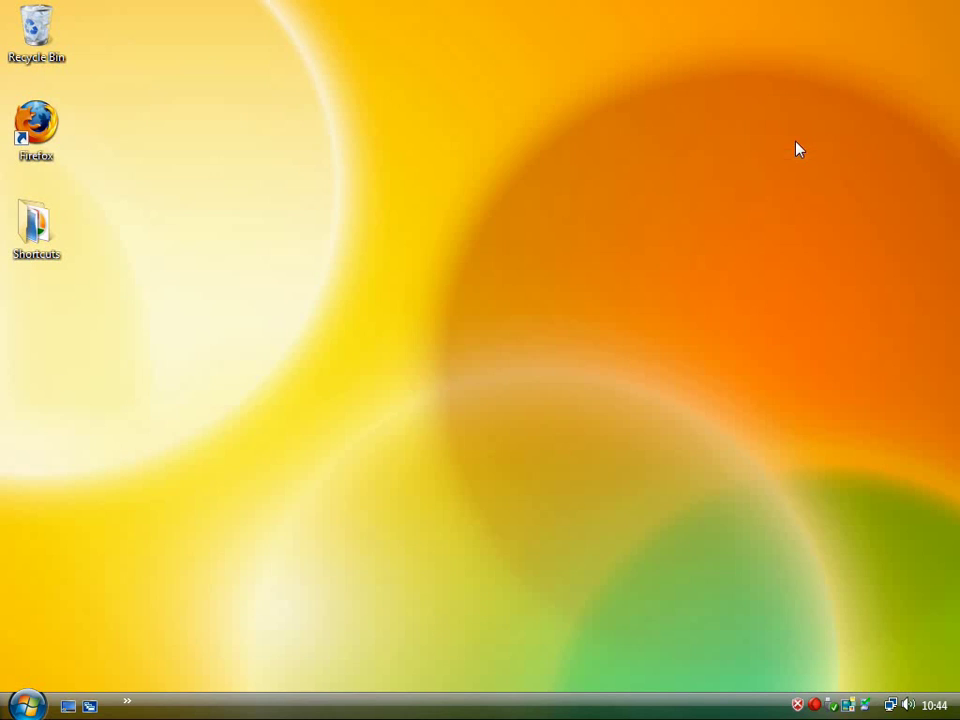
- Open Computer and start mapping a network drive, keeping Z: as the drive letter
{"action": "left_click", "coordinate": [27, 705]}
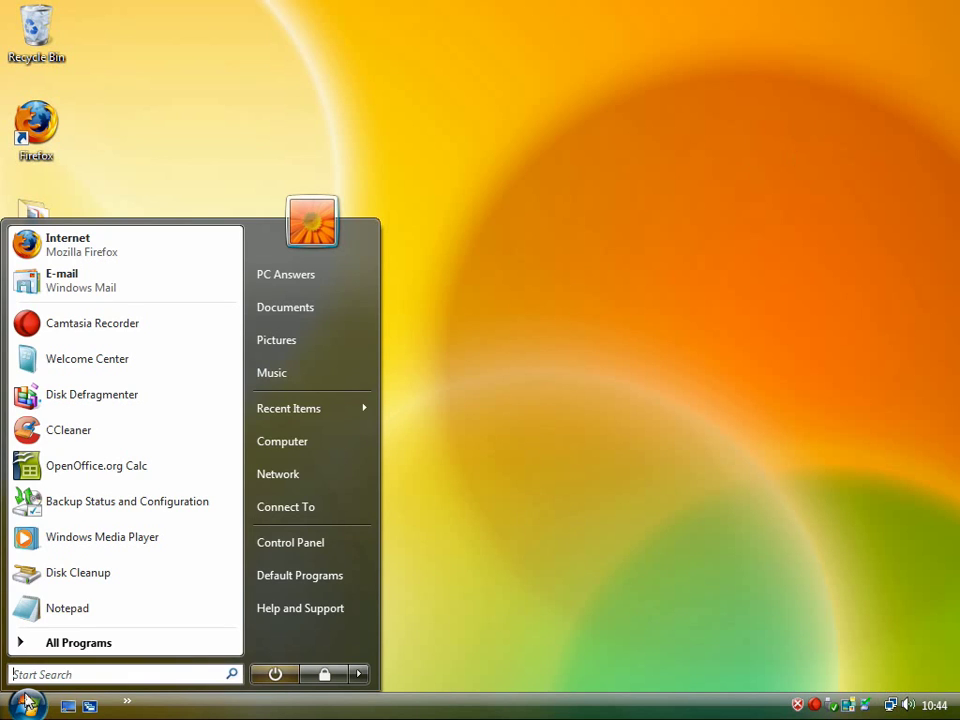
{"action": "left_click", "coordinate": [300, 441]}
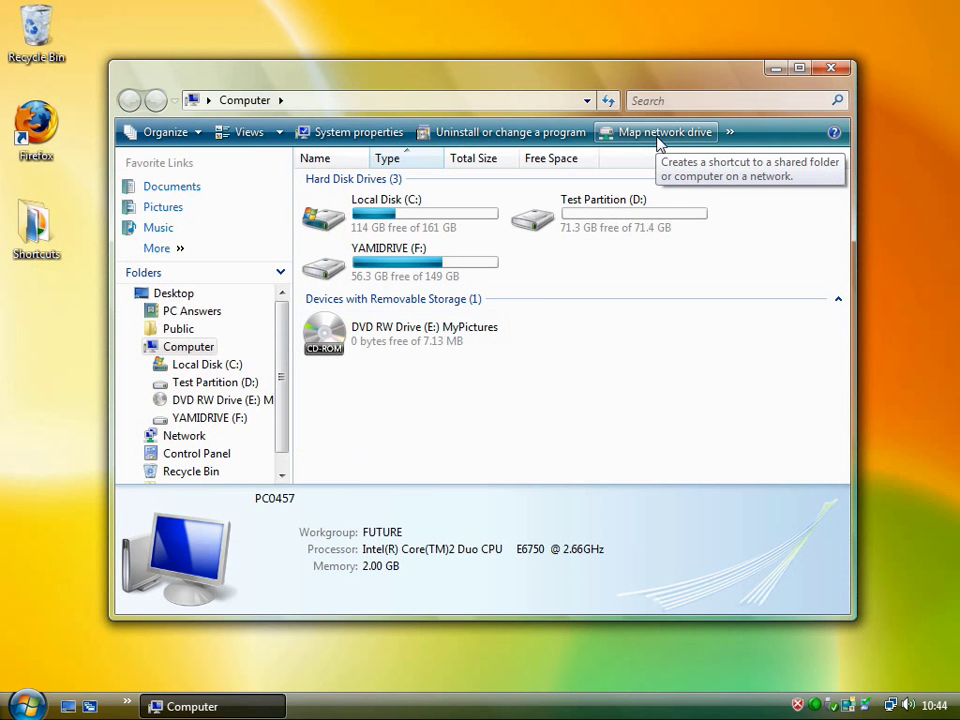
{"action": "left_click", "coordinate": [657, 133]}
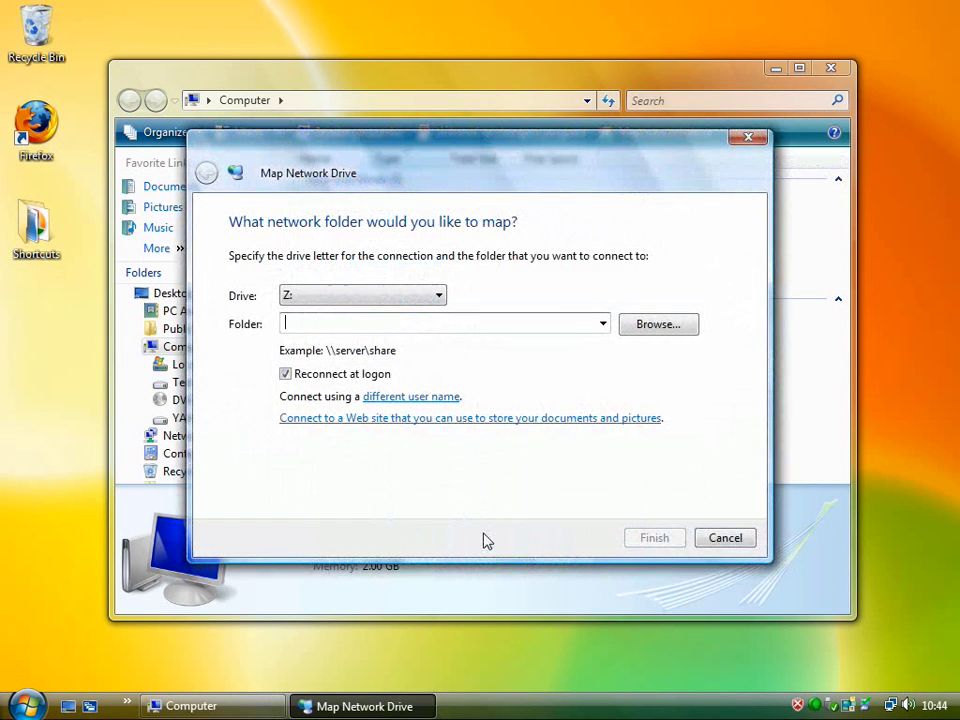
{"action": "left_click", "coordinate": [439, 299]}
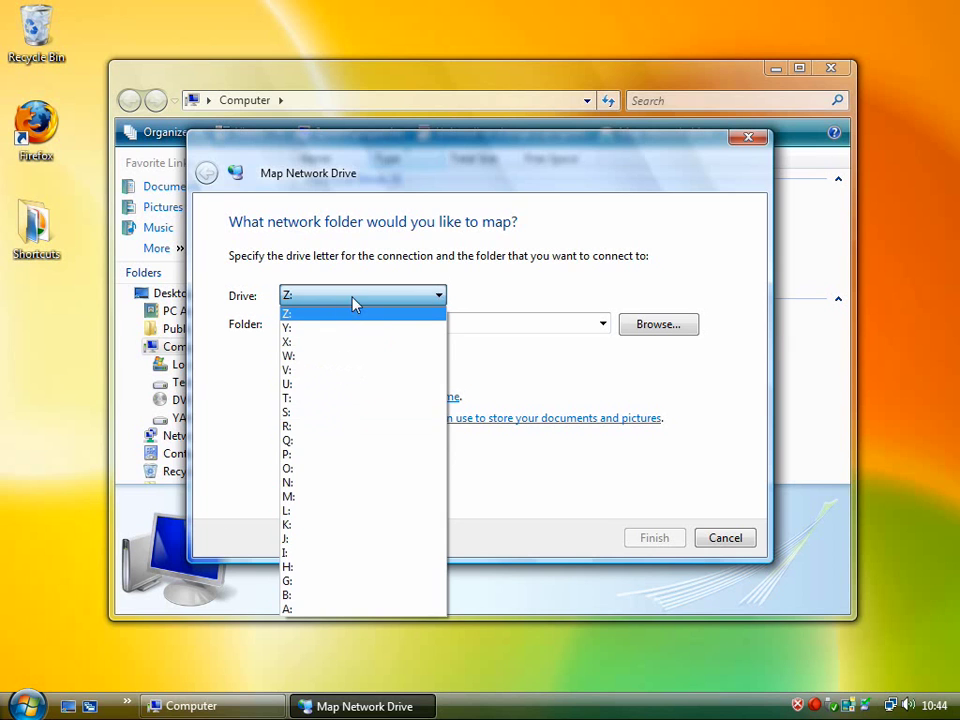
{"action": "left_click", "coordinate": [441, 297]}
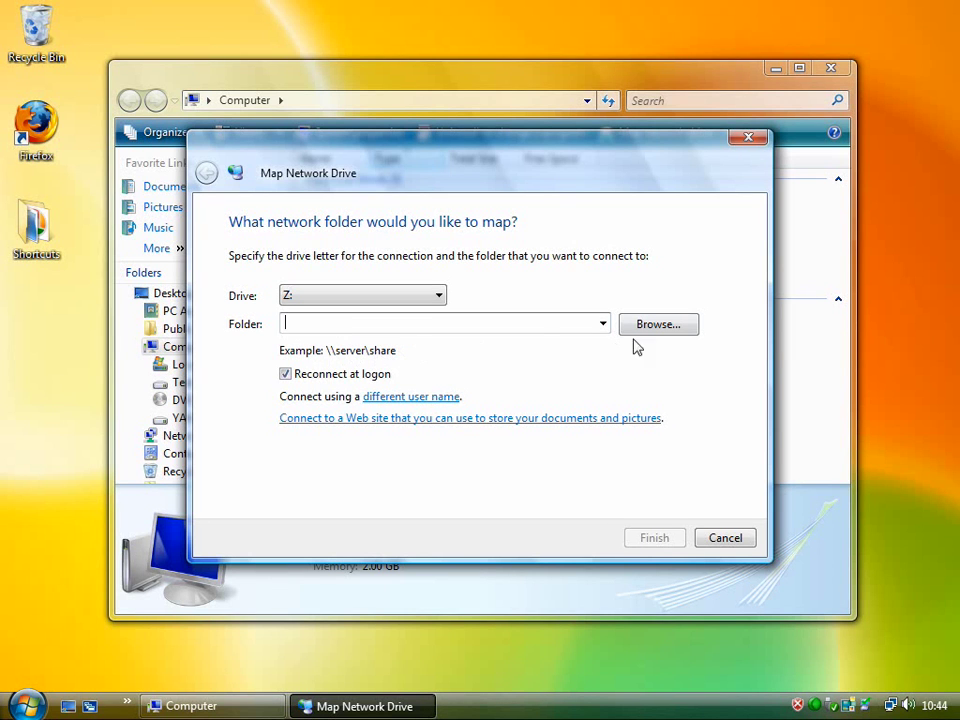
- Choose the shared network folder \\PC0457\Users\PCA\Documents as the folder to map
{"action": "left_click", "coordinate": [669, 331]}
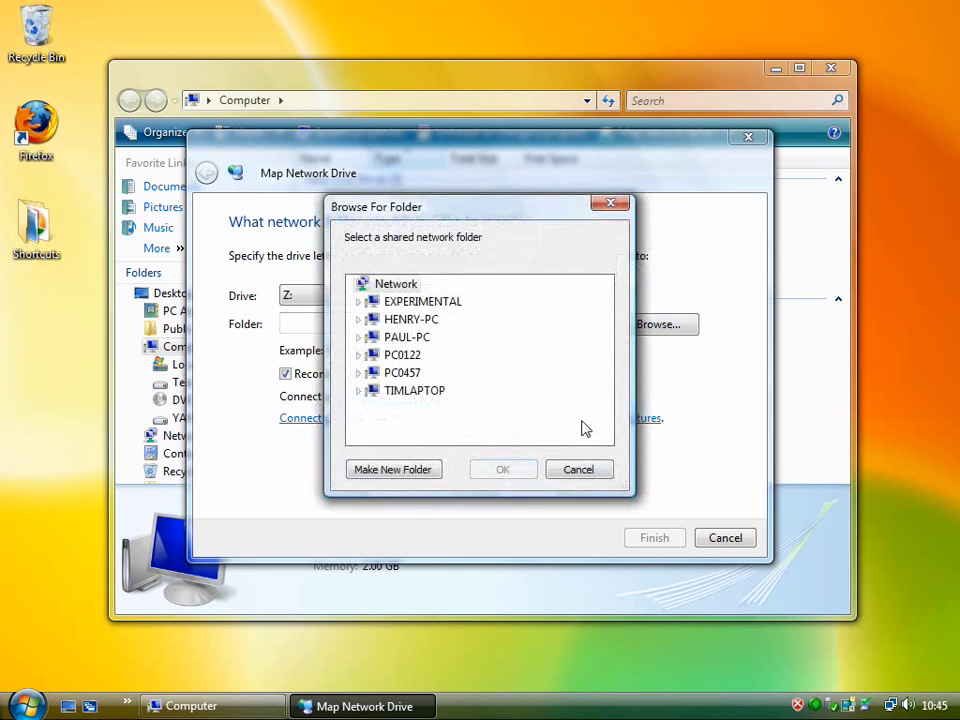
{"action": "left_click", "coordinate": [358, 373]}
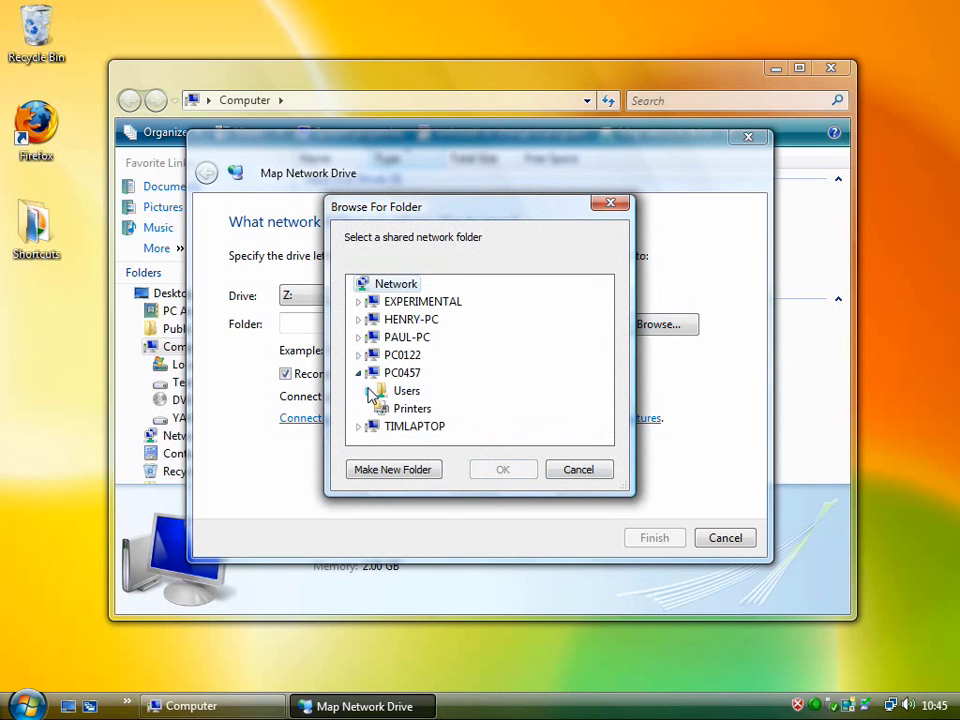
{"action": "left_click", "coordinate": [368, 391]}
{"action": "double_click", "coordinate": [403, 409]}
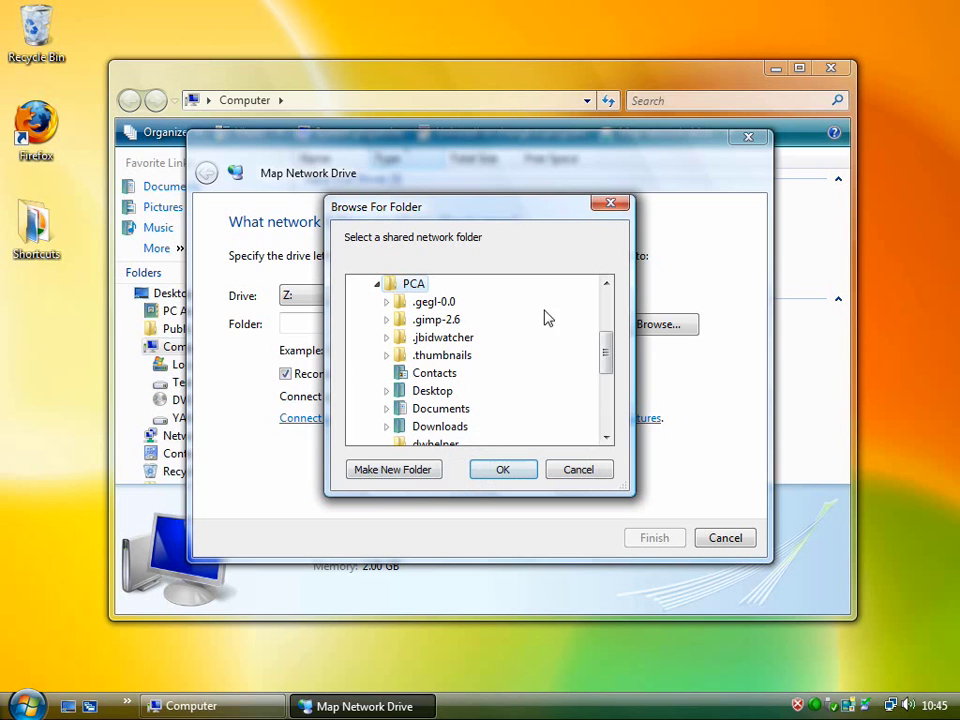
{"action": "left_click_drag", "start_coordinate": [608, 358], "coordinate": [609, 377]}
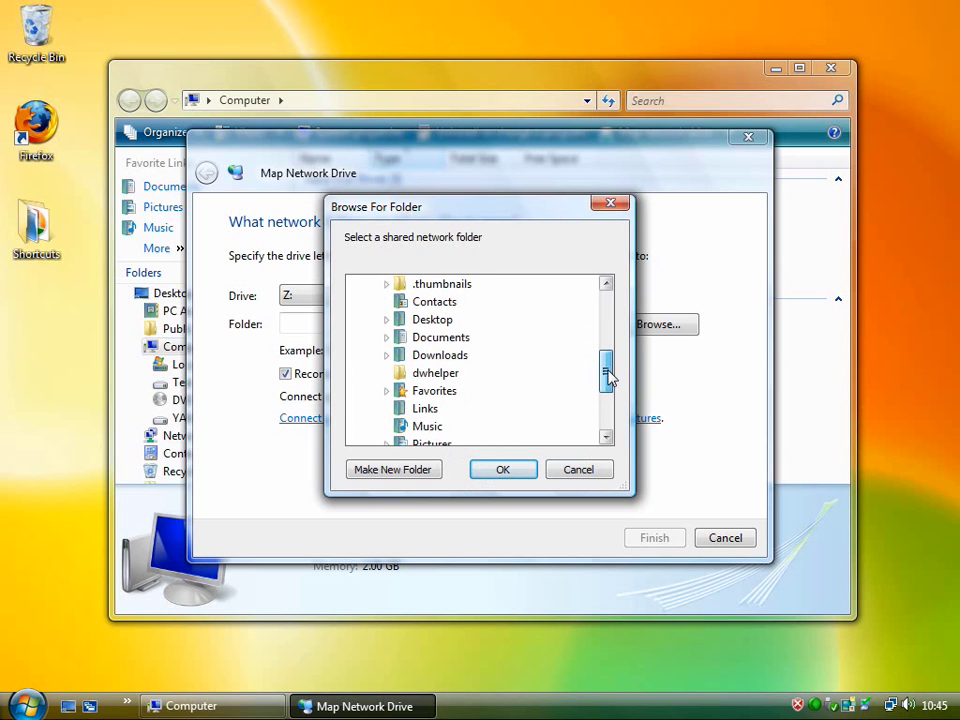
{"action": "double_click", "coordinate": [448, 340]}
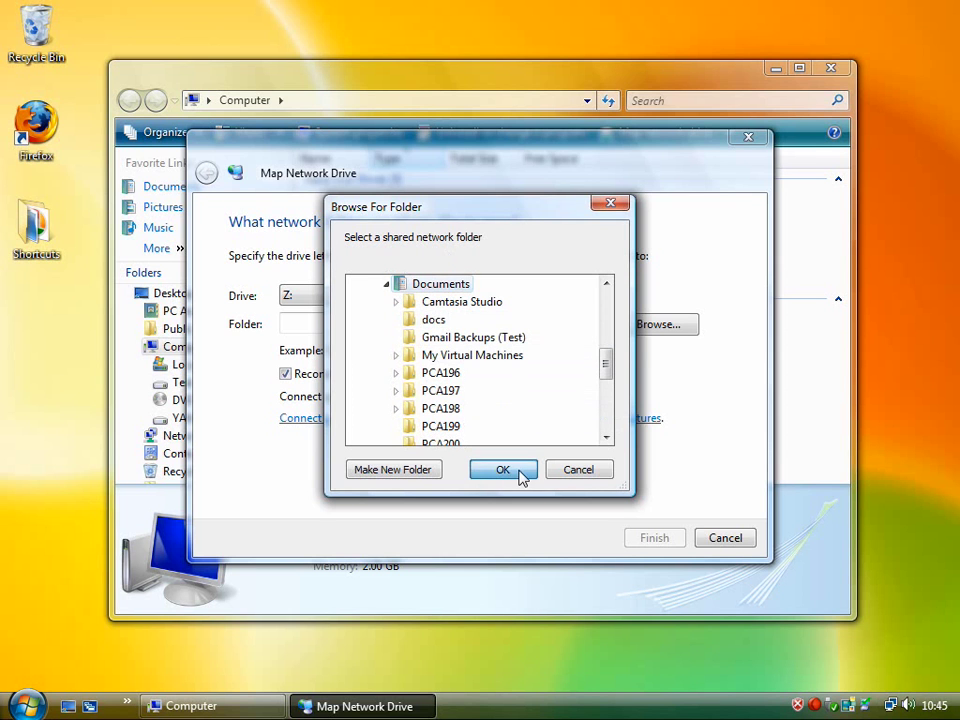
{"action": "left_click", "coordinate": [519, 476]}
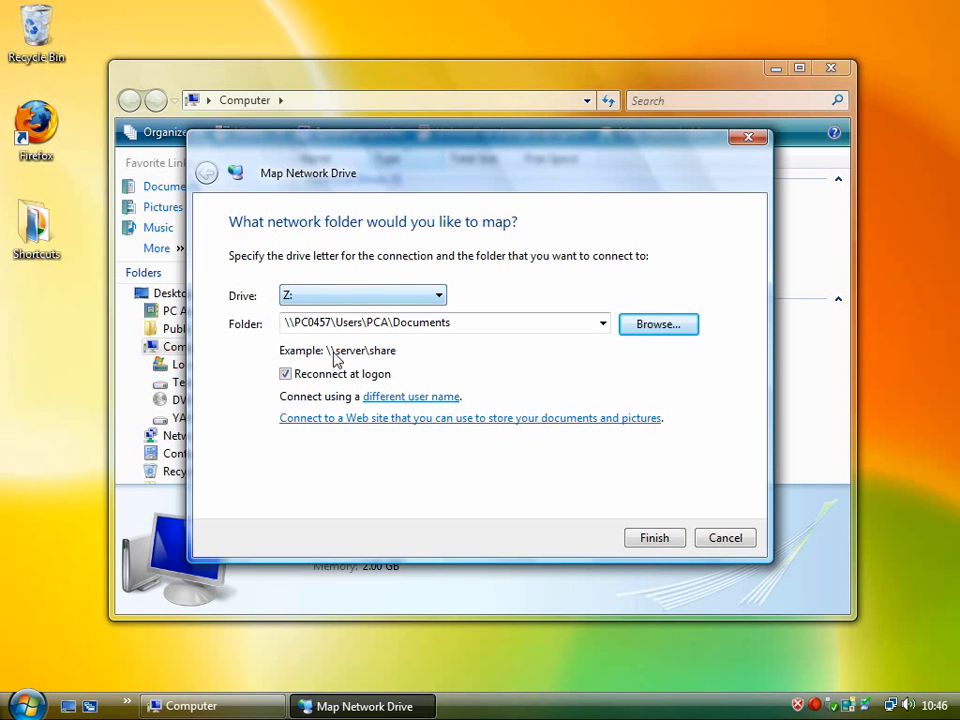
- Check the existing drives in the Computer window and finish mapping the network folder to drive Z:
{"action": "left_click", "coordinate": [643, 78]}
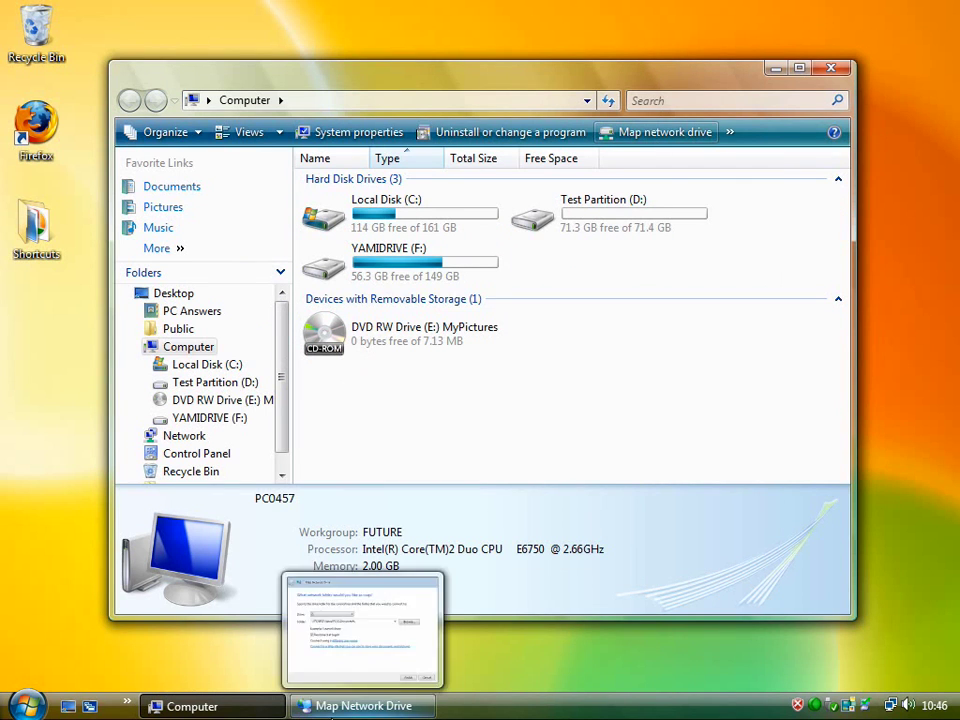
{"action": "left_click", "coordinate": [365, 705]}
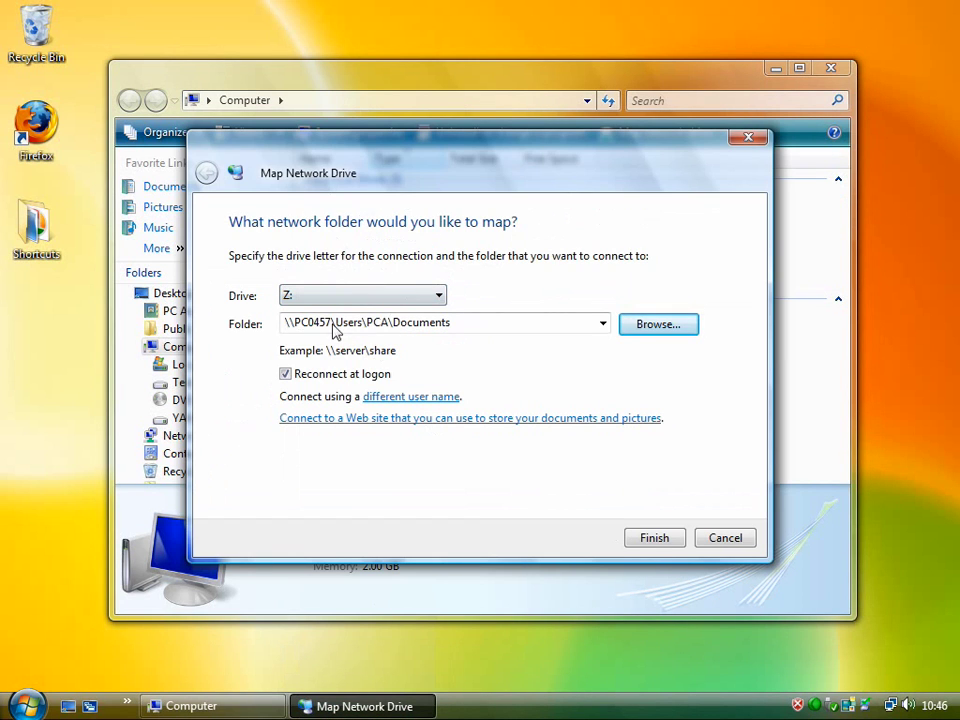
{"action": "left_click", "coordinate": [650, 538]}
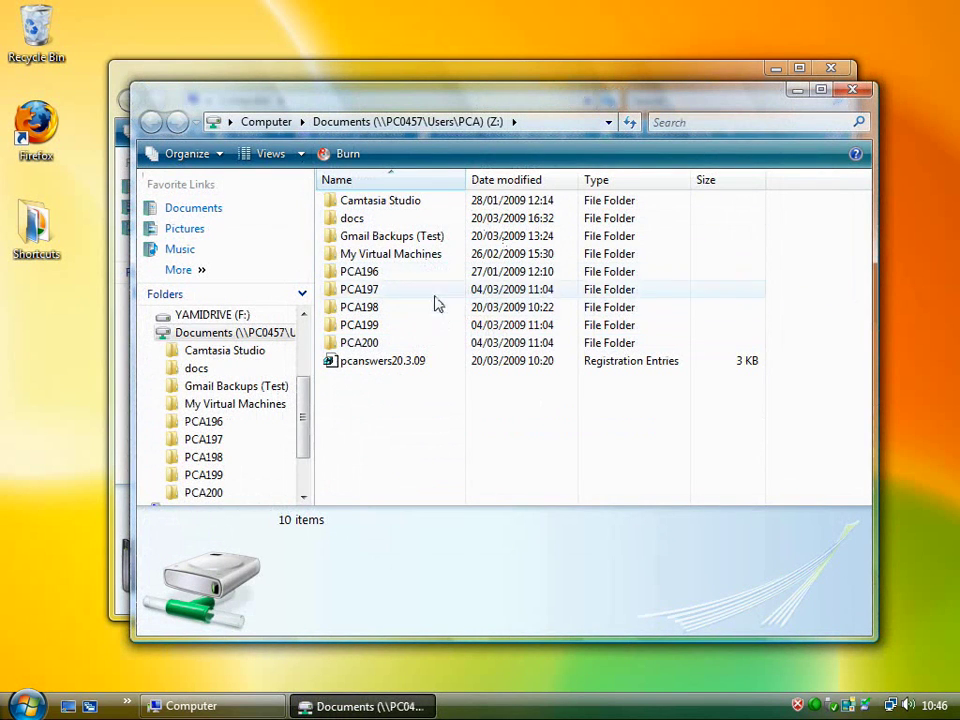
- Inspect the mapped Documents (Z:) drive in the Computer window, view its contents and return to the drive list
{"action": "left_click", "coordinate": [356, 76]}
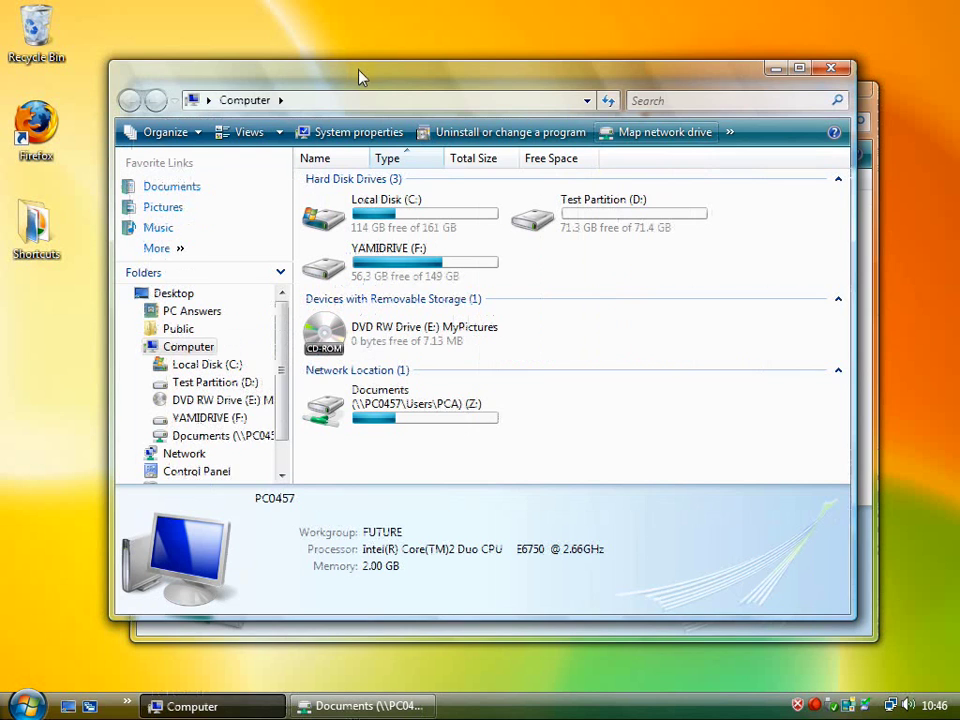
{"action": "left_click_drag", "start_coordinate": [360, 79], "coordinate": [340, 66]}
{"action": "mouse_move", "coordinate": [352, 412]}
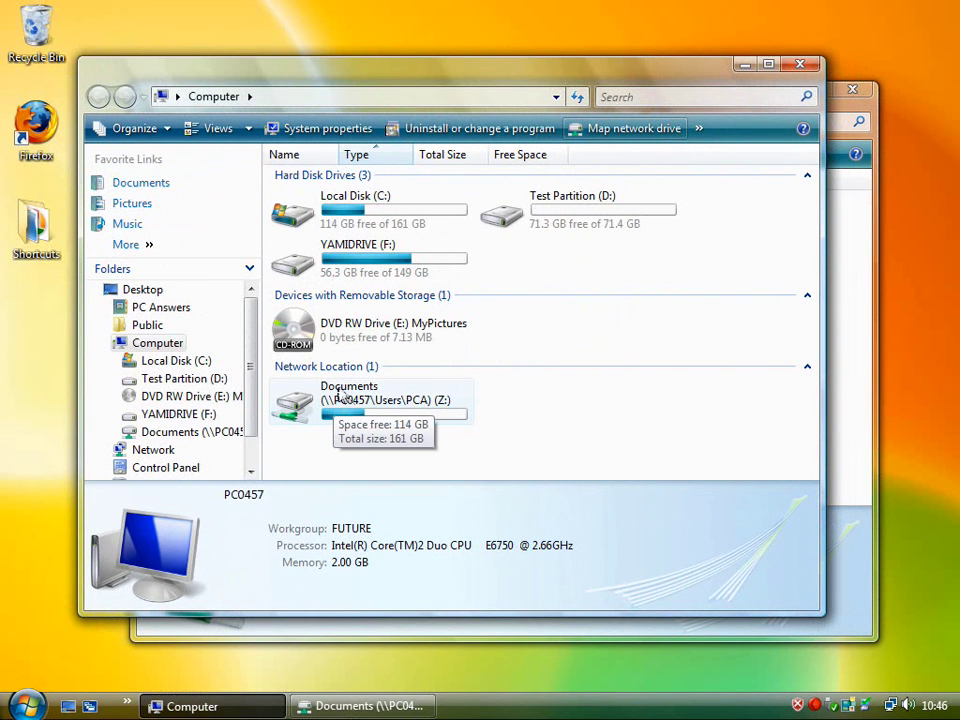
{"action": "mouse_move", "coordinate": [457, 413]}
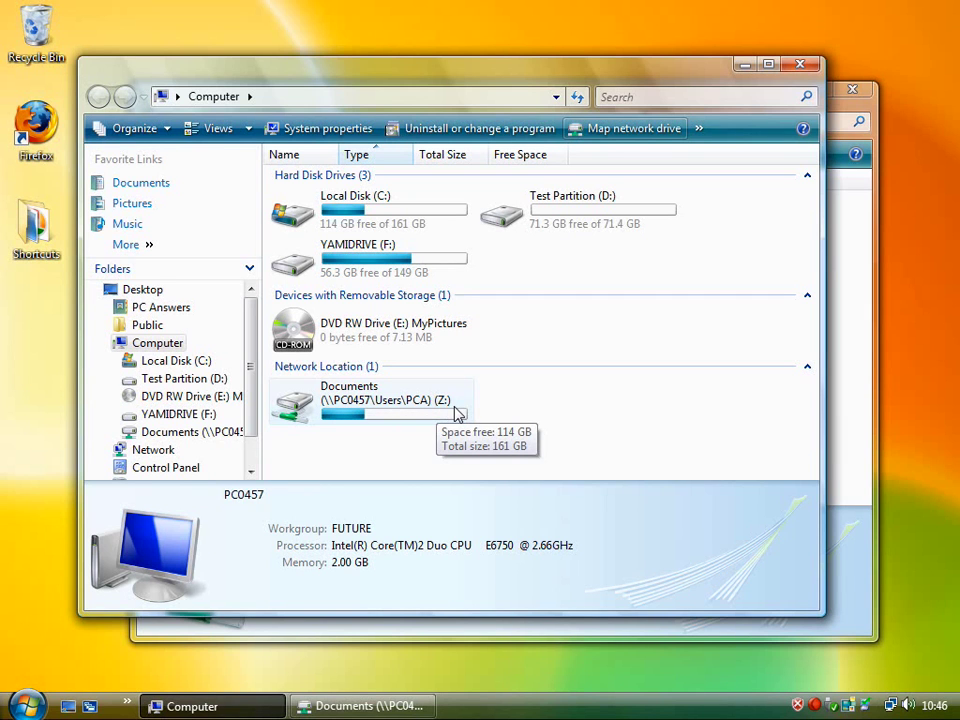
{"action": "double_click", "coordinate": [386, 404]}
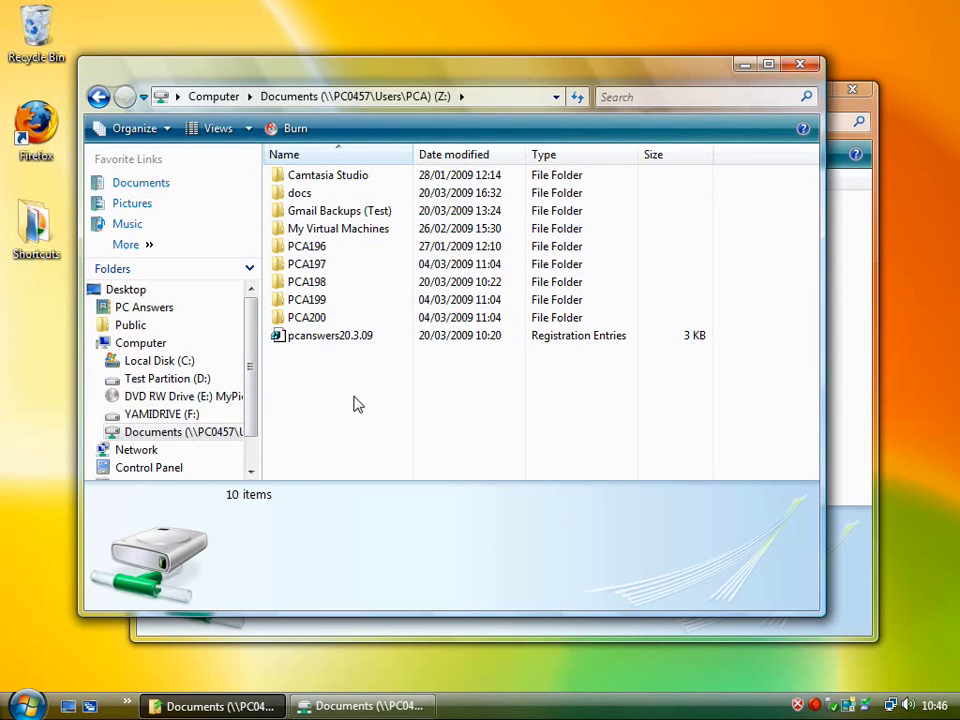
{"action": "left_click", "coordinate": [97, 96]}
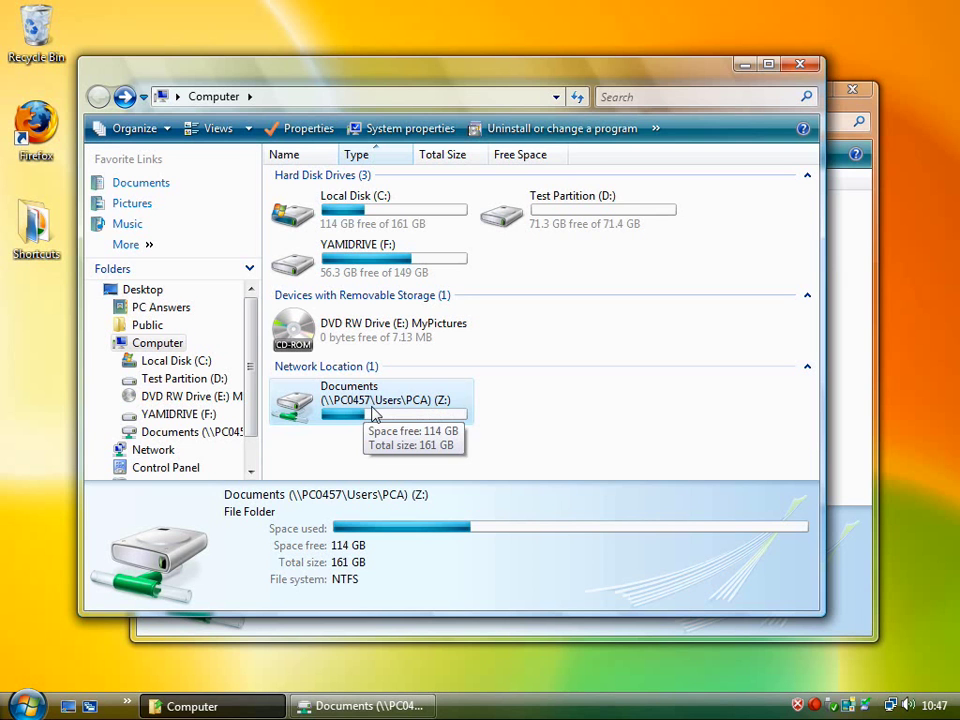
- Close the separate window showing the contents of the mapped Z: drive
{"action": "left_click", "coordinate": [872, 331]}
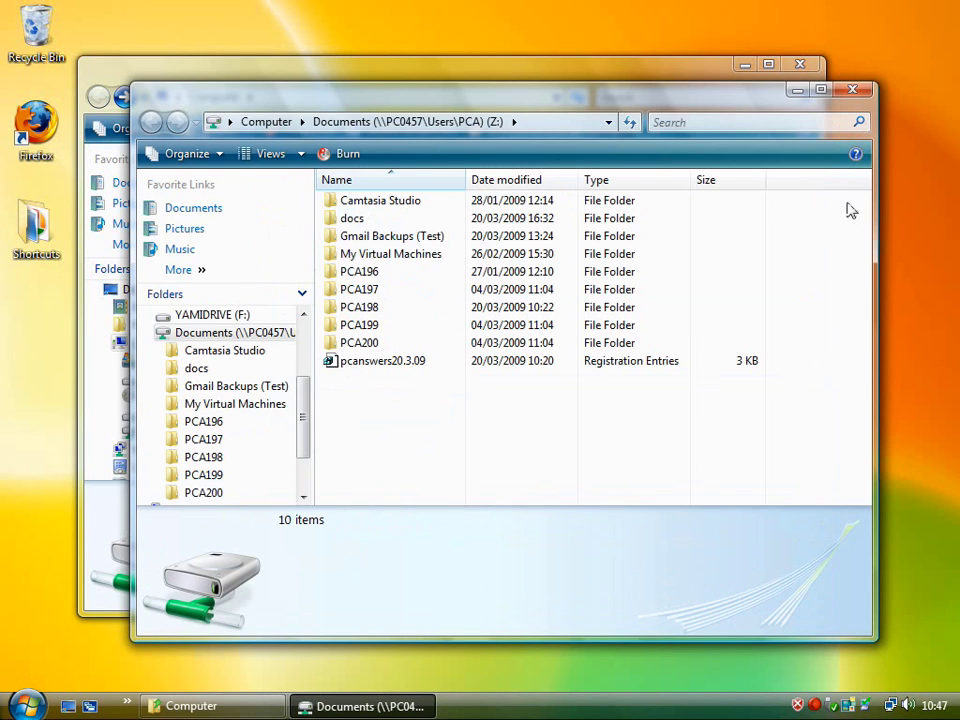
{"action": "left_click", "coordinate": [852, 90]}
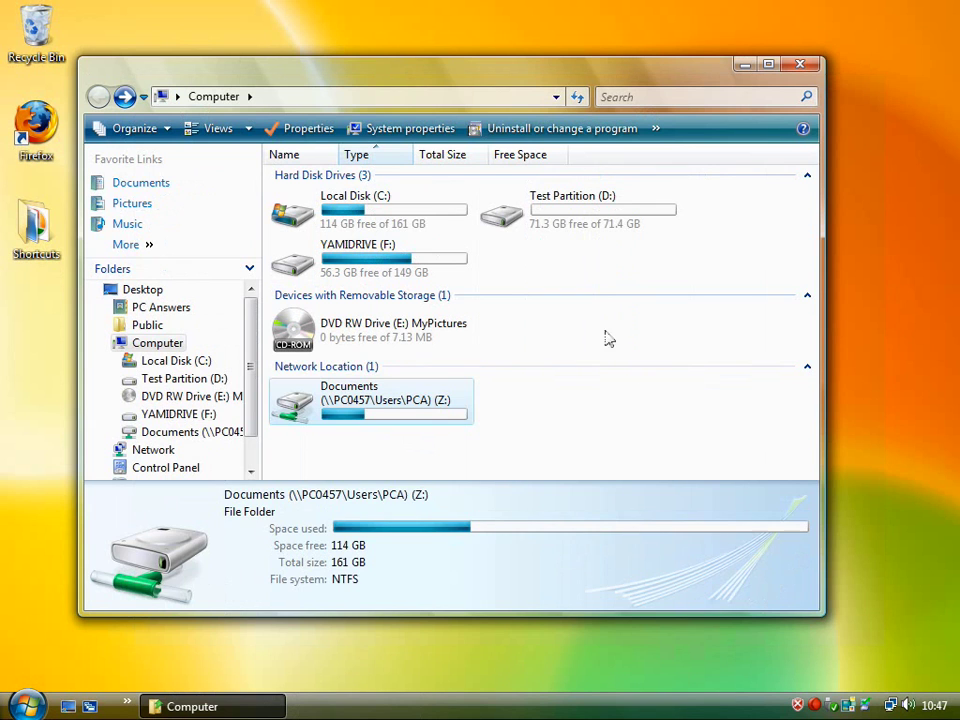
- Disconnect the mapped Documents (Z:) network drive from the Computer window
{"action": "left_click", "coordinate": [636, 418]}
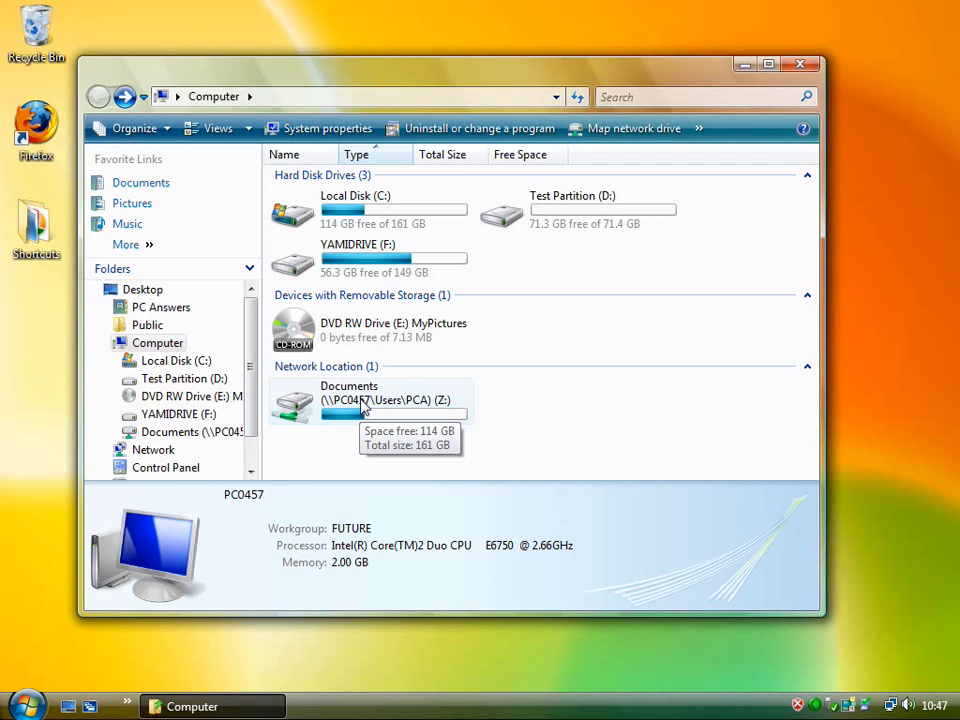
{"action": "right_click", "coordinate": [363, 403]}
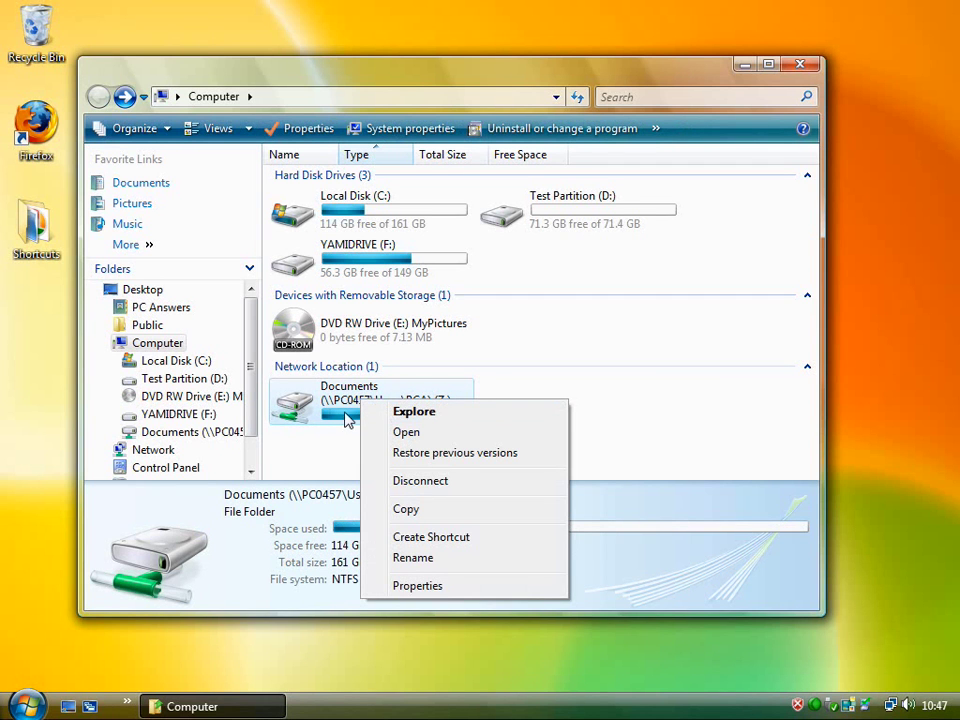
{"action": "left_click", "coordinate": [442, 483]}
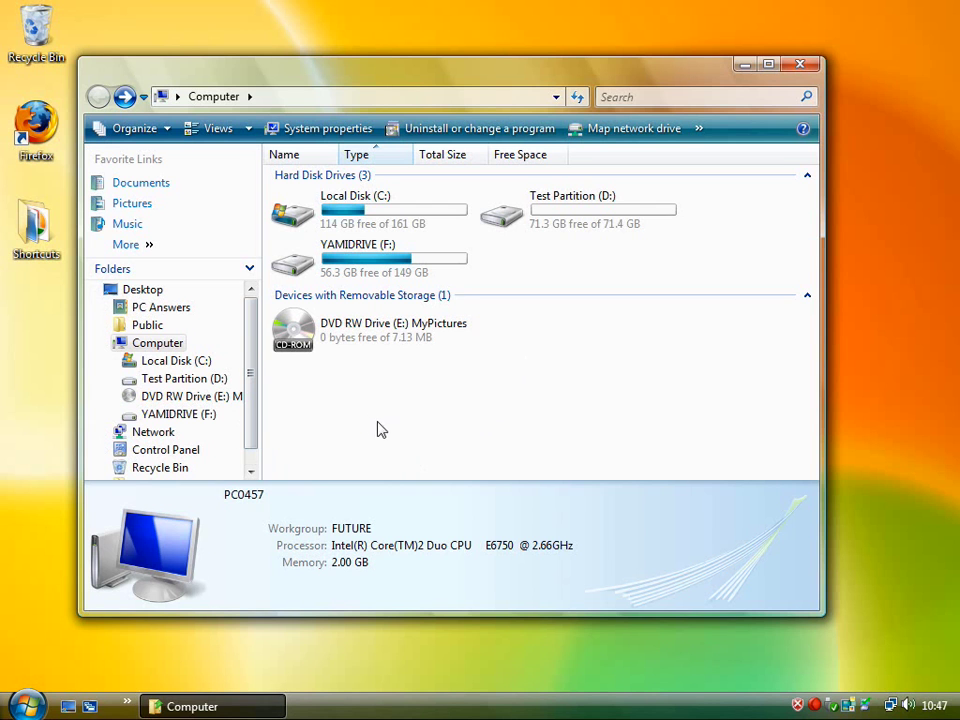
- Map drive Z: to the manually entered path \\pc0457\users\pca\documents and close the window showing the drive's contents
{"action": "left_click", "coordinate": [614, 132]}
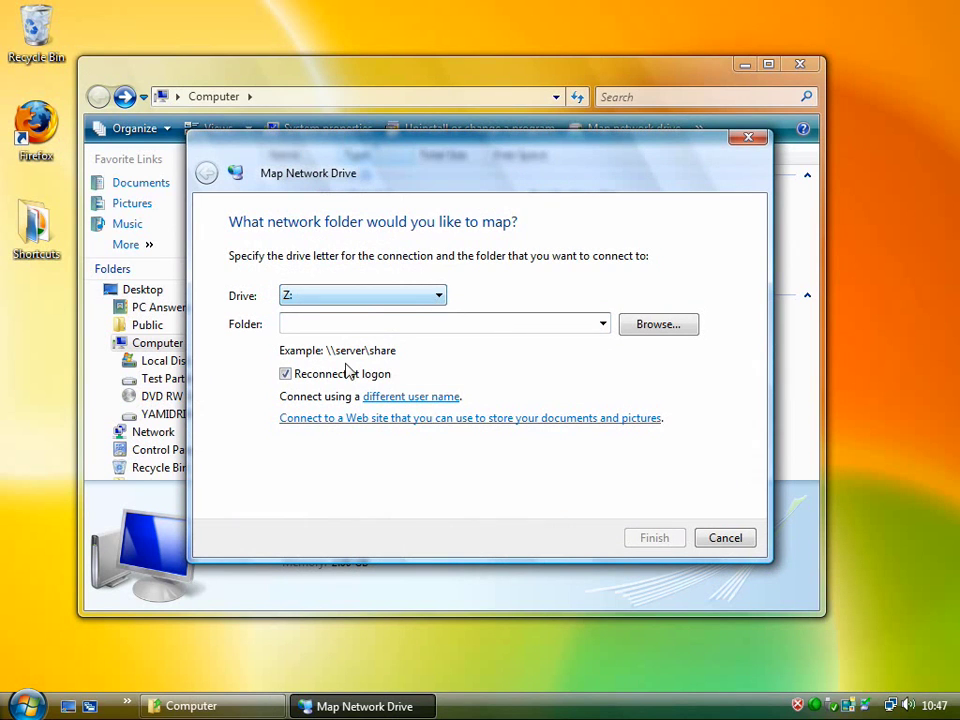
{"action": "type", "text": "\\\\"}
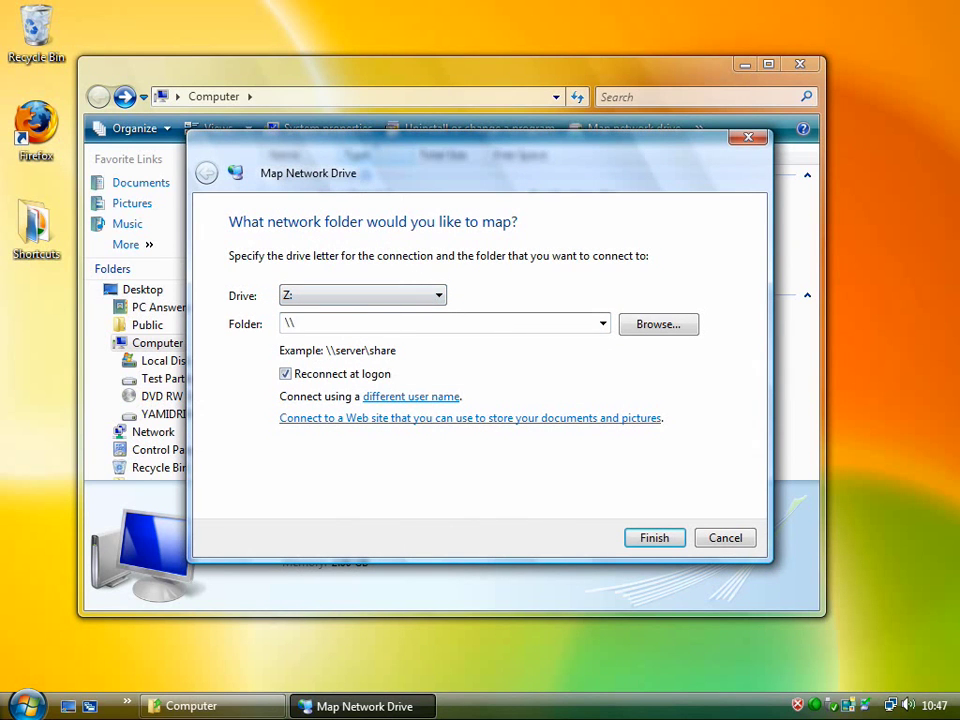
{"action": "type", "text": "pc"}
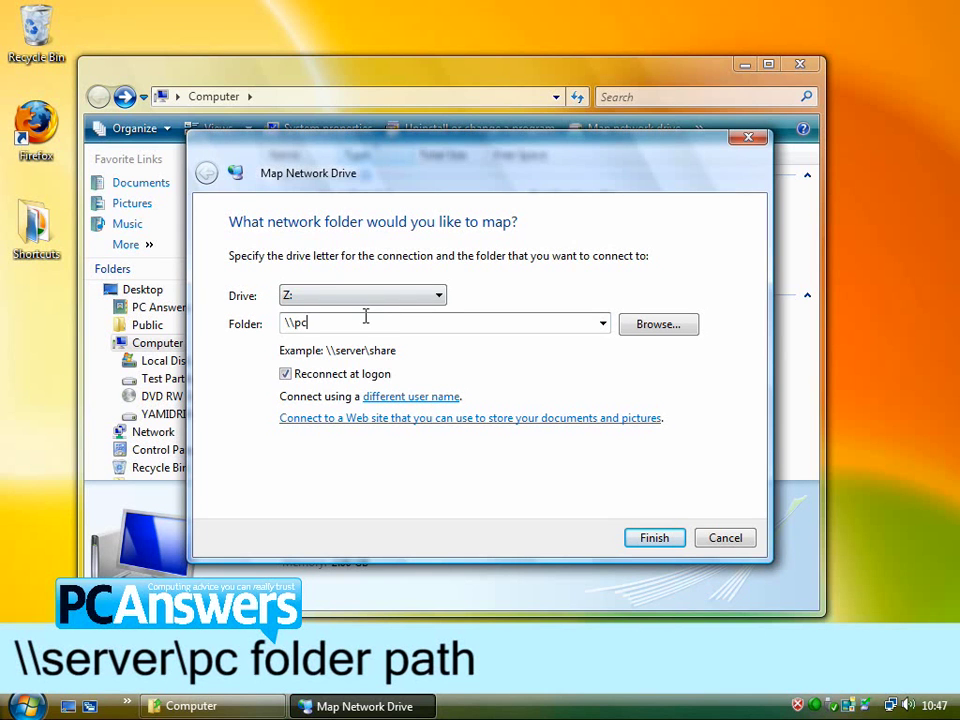
{"action": "type", "text": "0457\\users\\pca\\documents"}
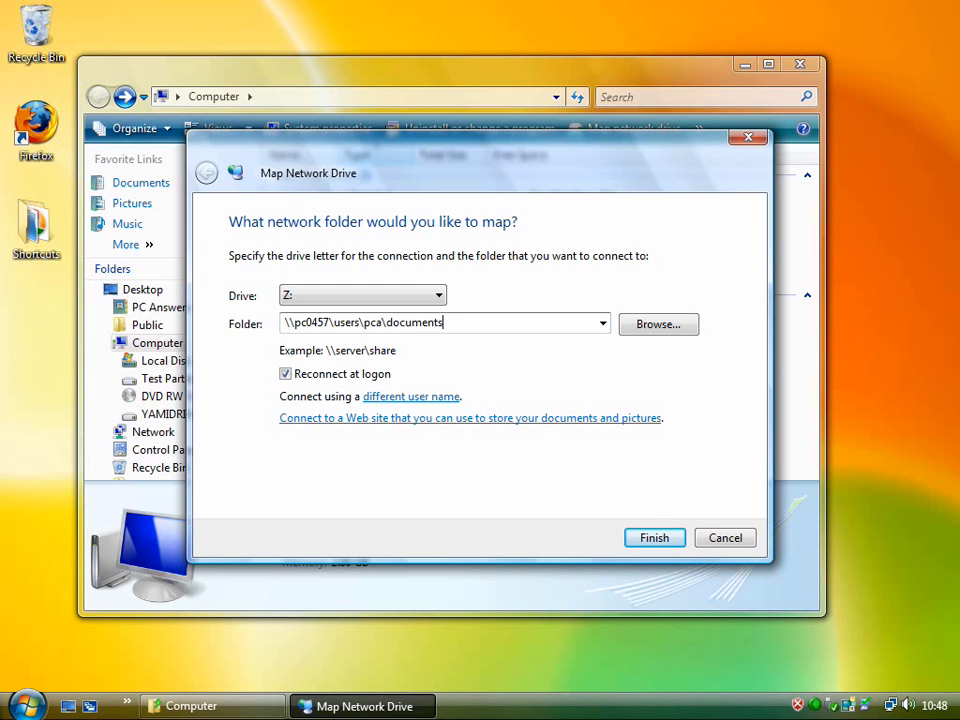
{"action": "left_click", "coordinate": [656, 541]}
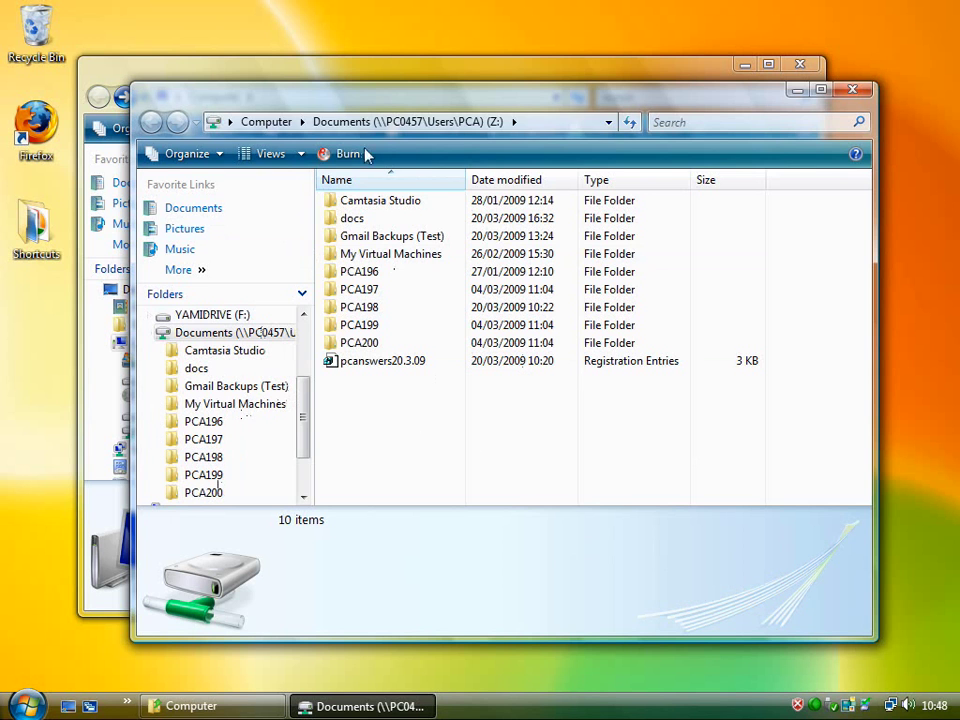
{"action": "left_click", "coordinate": [852, 91]}
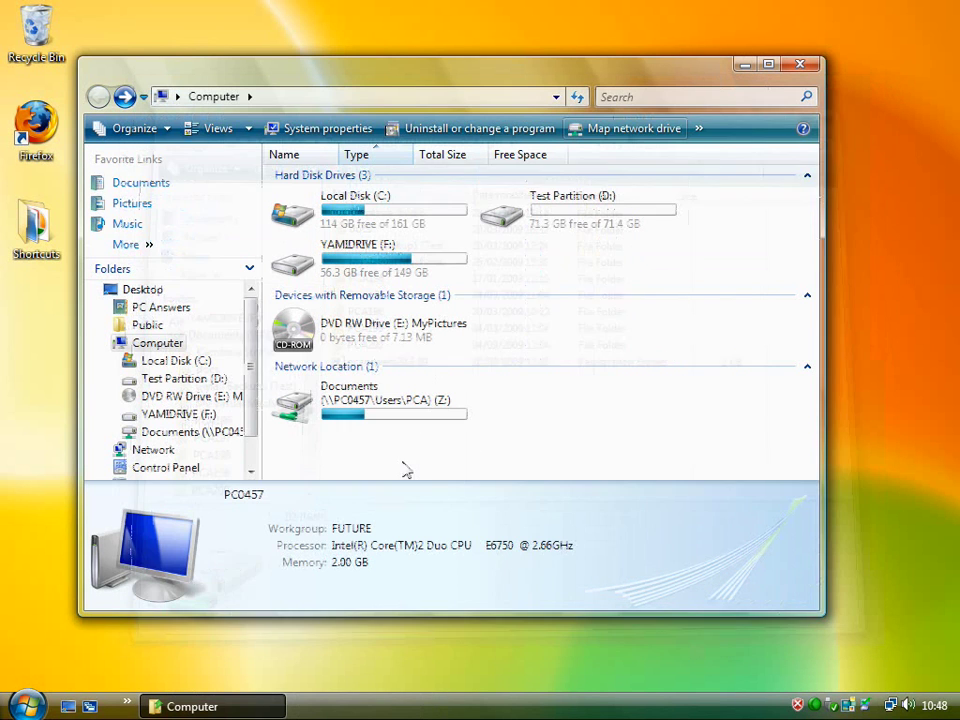
- Disconnect the remapped Documents network drive Z: again
{"action": "left_click", "coordinate": [341, 398]}
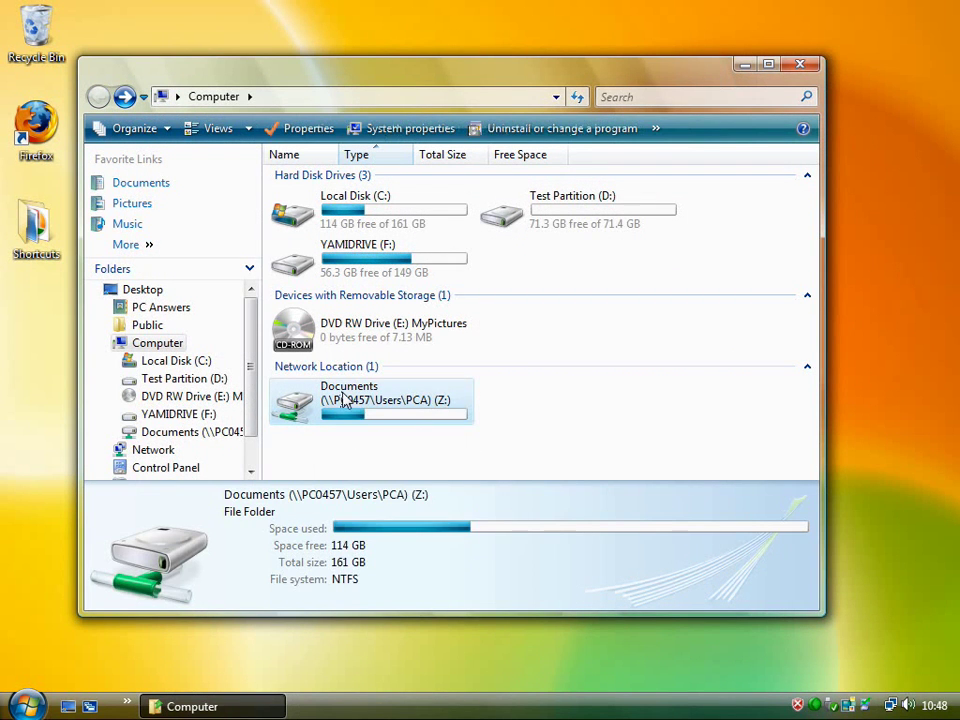
{"action": "right_click", "coordinate": [341, 398]}
{"action": "left_click", "coordinate": [428, 475]}
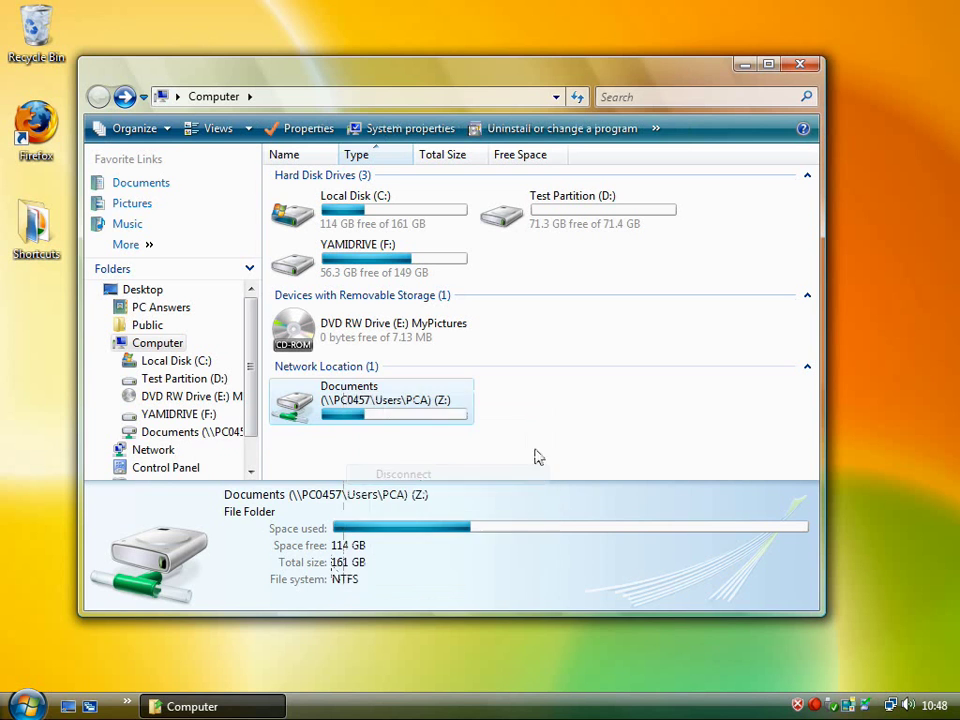